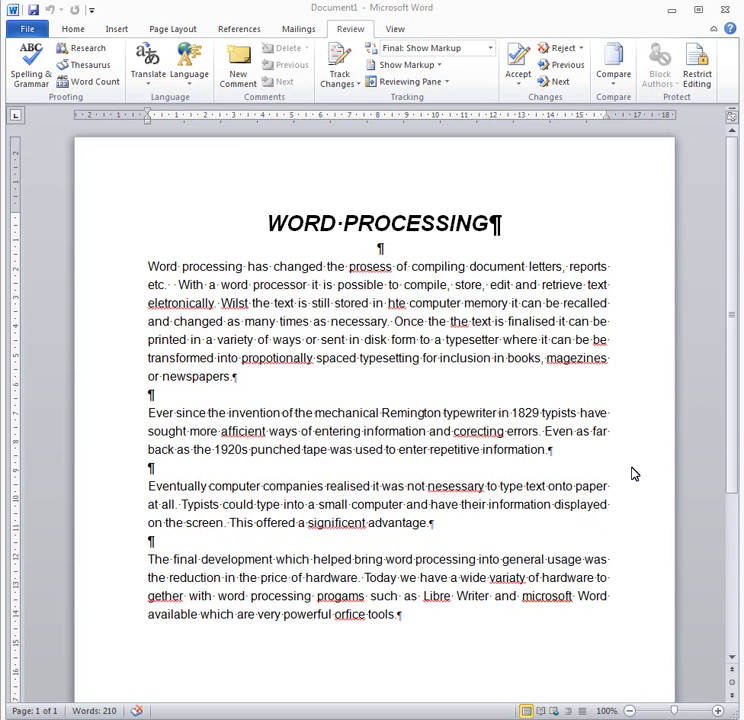
Step: Switch the ribbon to the Home tab for font, paragraph and style tools
click(73, 30)
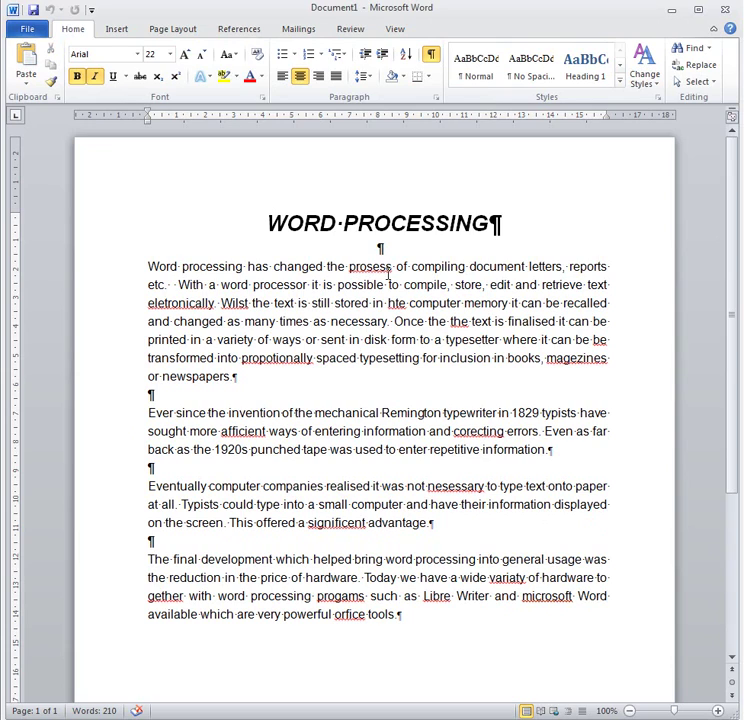
right_click(367, 271)
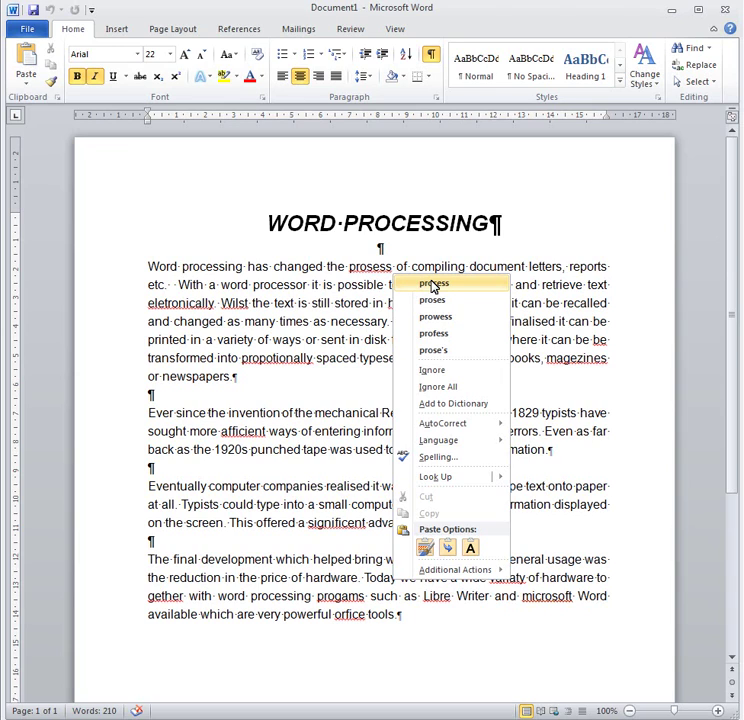
right_click(181, 304)
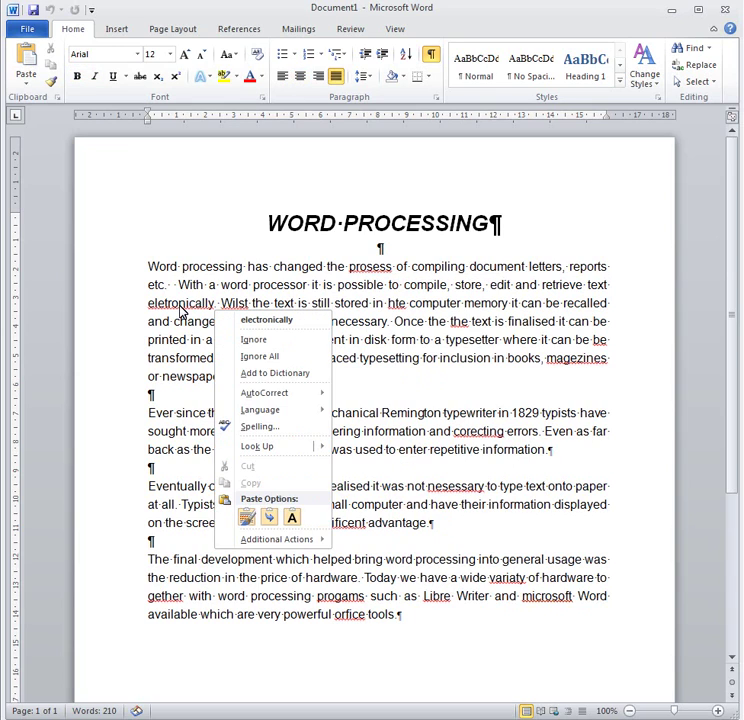
right_click(590, 364)
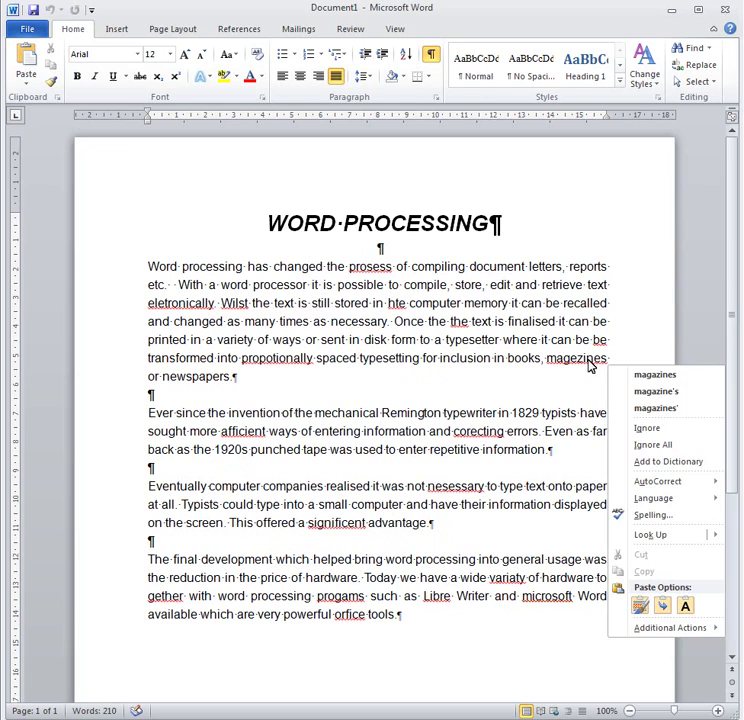
click(513, 358)
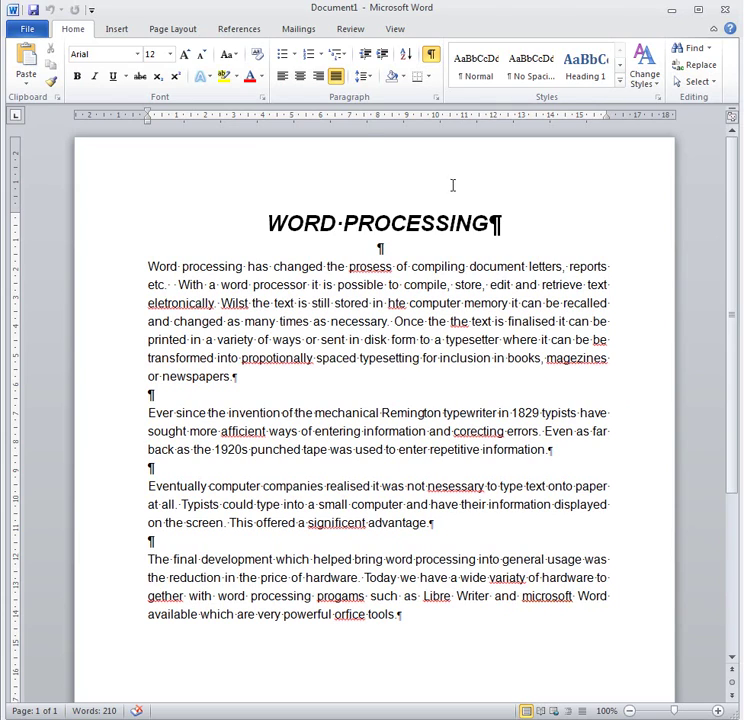
Step: Show the Review tab and place the cursor before the 'WORD PROCESSING' title
click(354, 33)
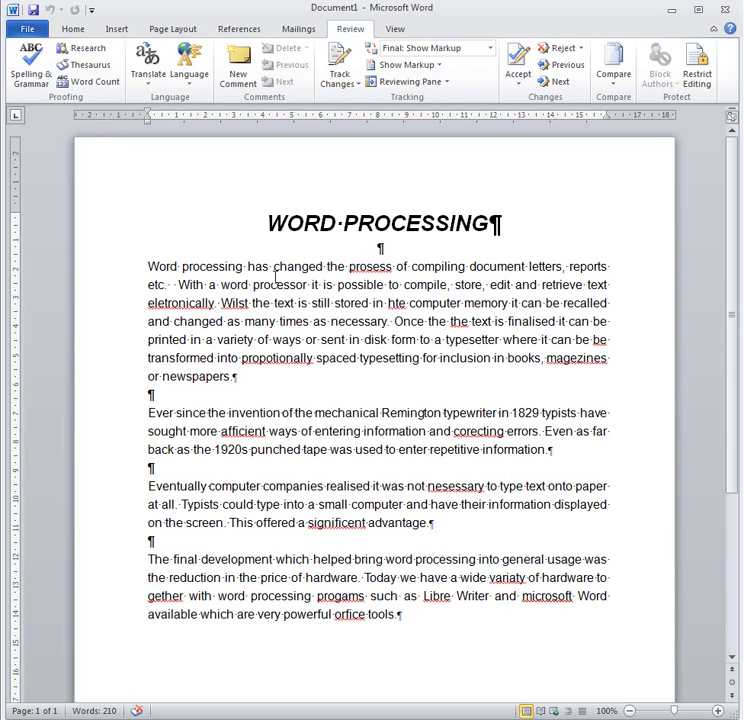
click(272, 224)
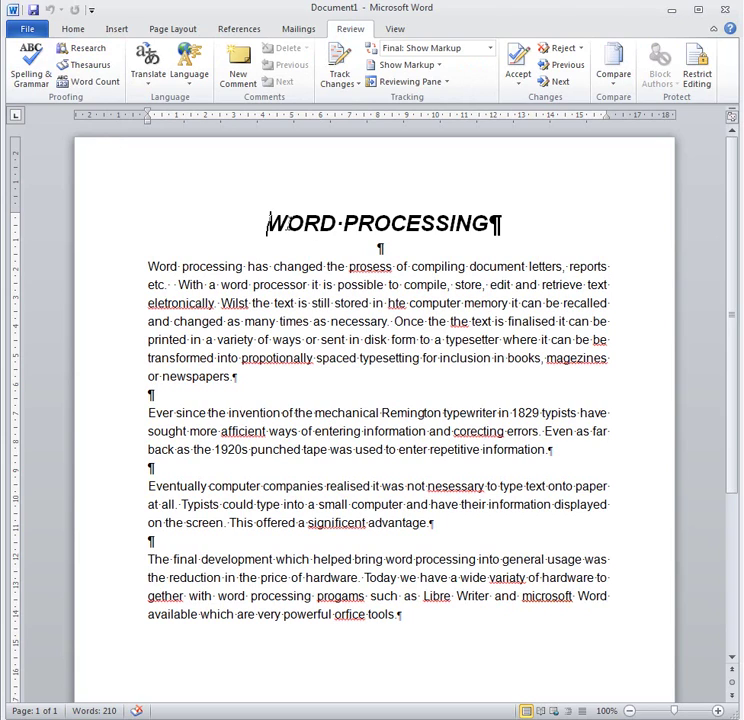
Step: Run Spelling & Grammar so 'prosess' is flagged with 'process' suggested, nudging the dialog aside
click(36, 80)
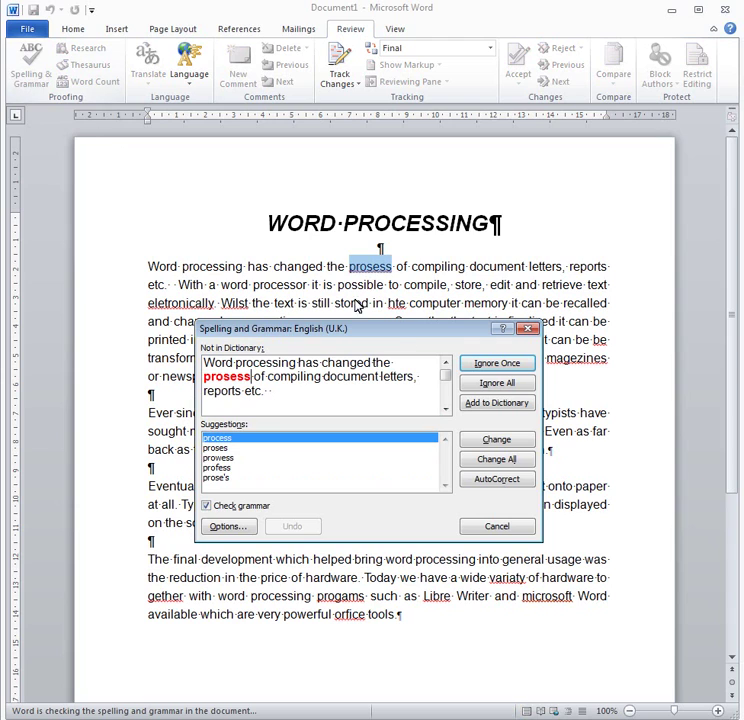
drag(398, 334, 458, 342)
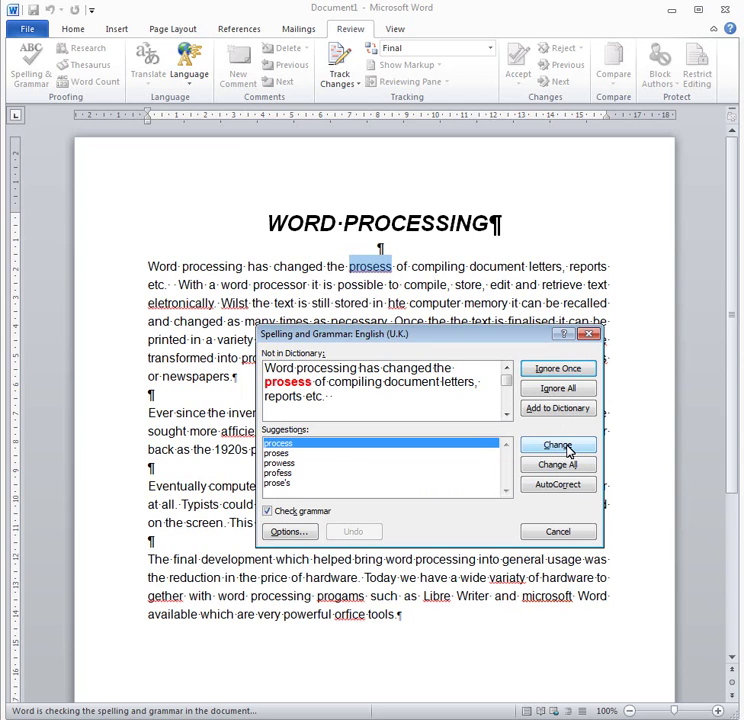
click(277, 453)
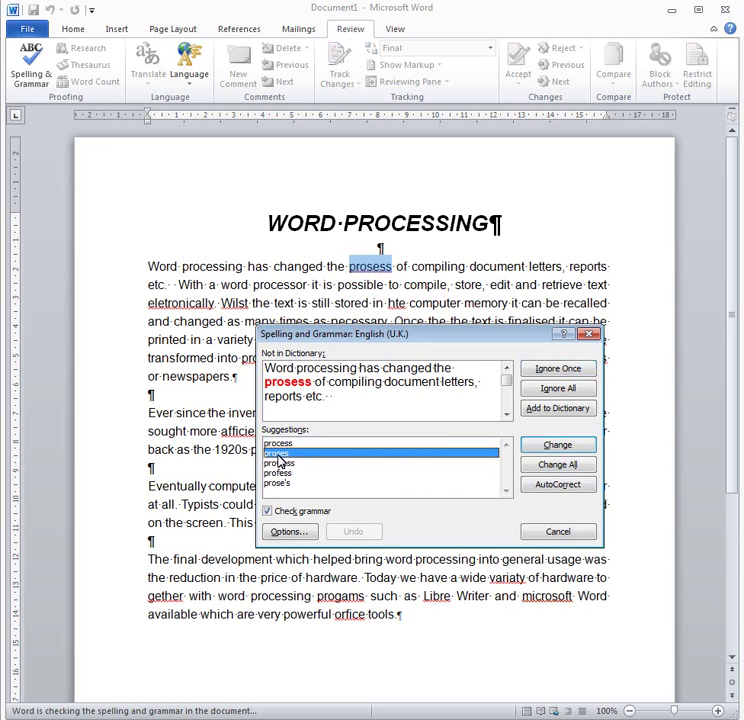
click(280, 463)
click(282, 474)
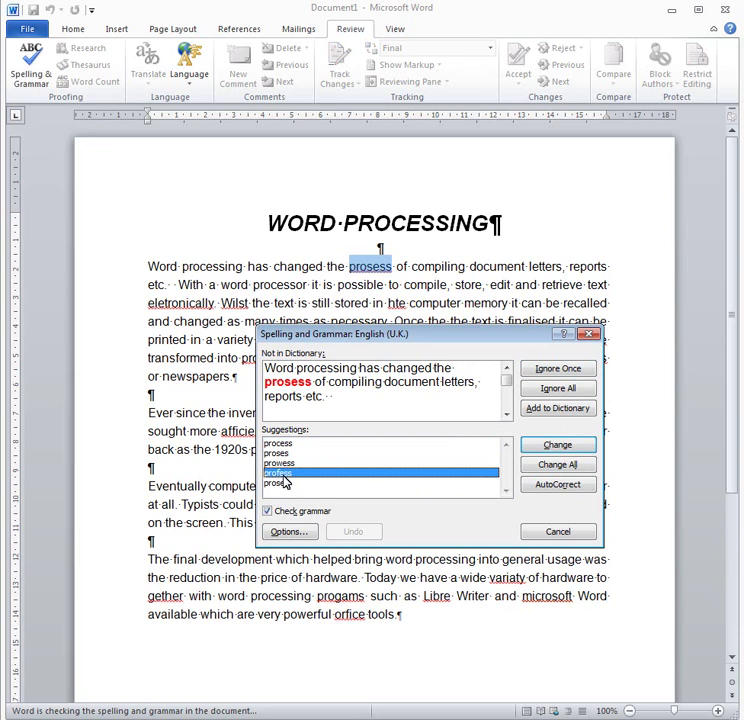
click(285, 484)
click(290, 445)
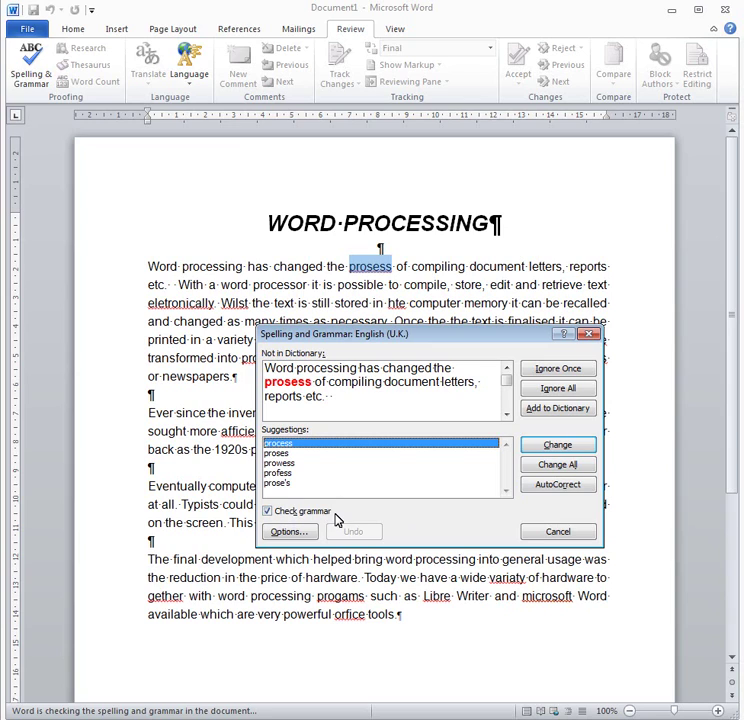
click(270, 513)
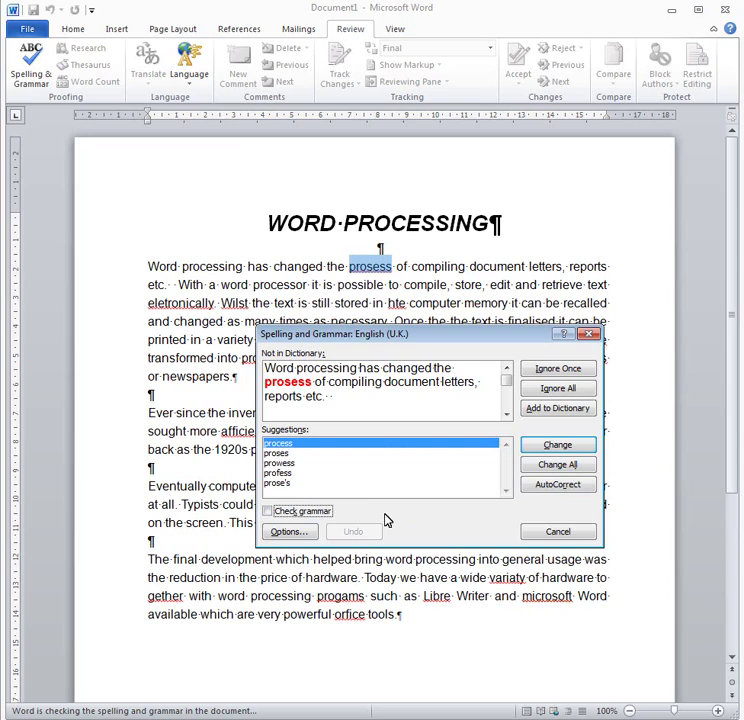
click(269, 512)
Step: Change 'prosess', 'eletronically' and 'Wilst' to 'process', 'electronically' and 'Whilst'
click(558, 446)
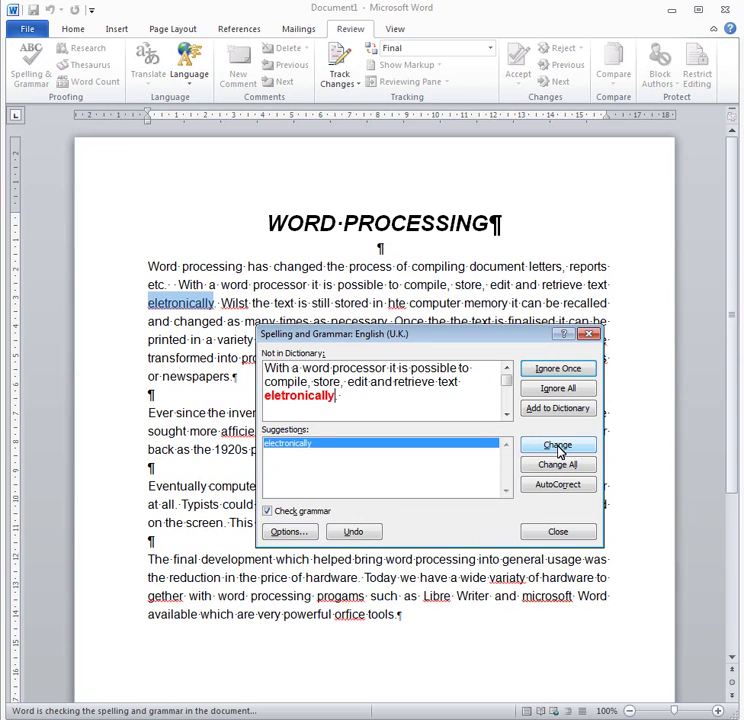
click(558, 446)
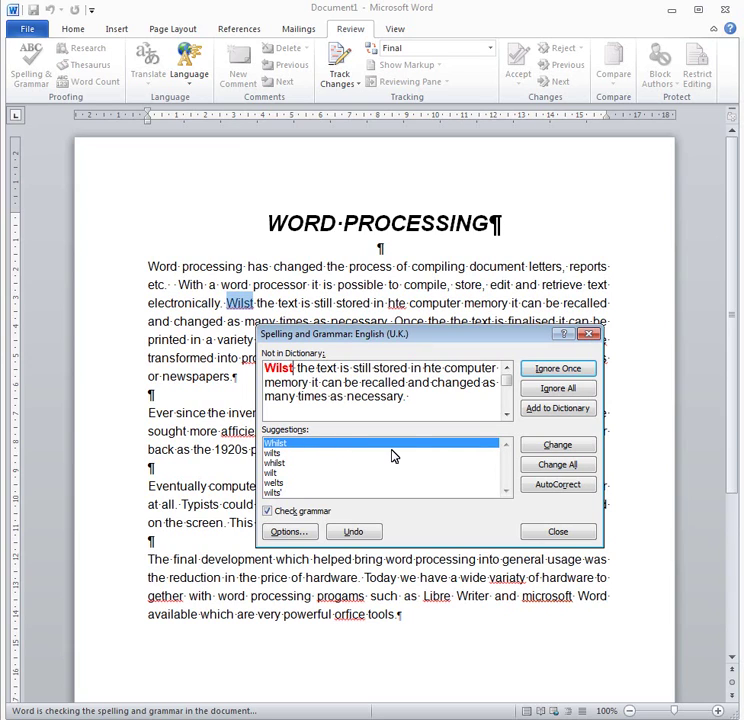
click(566, 448)
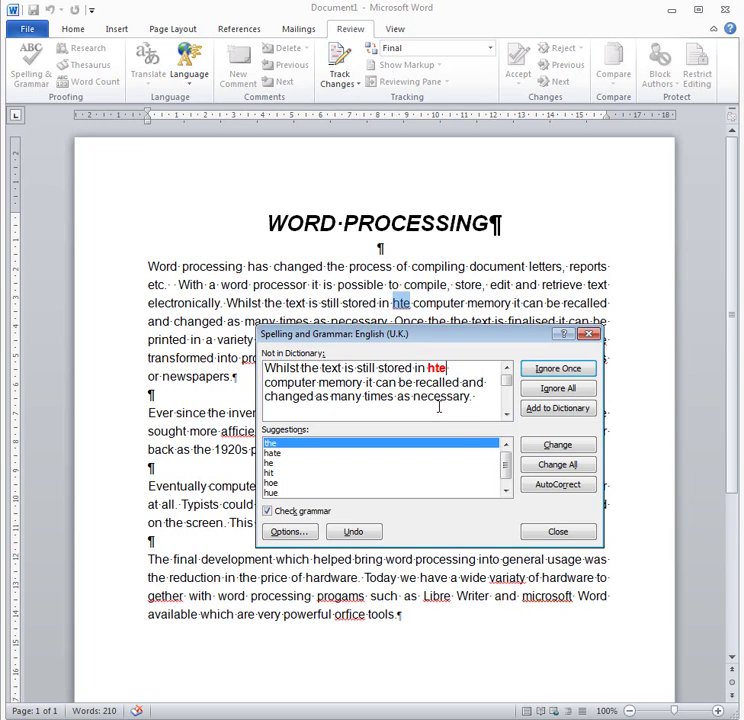
Step: Correct 'hte' to 'the' through AutoCorrect, declining to replace the existing AutoCorrect entry
click(562, 485)
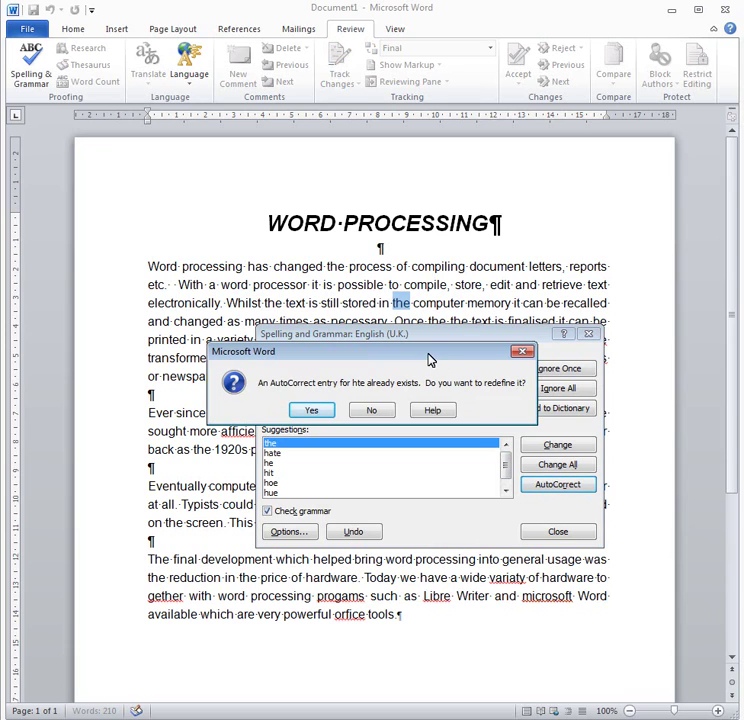
drag(429, 357, 452, 410)
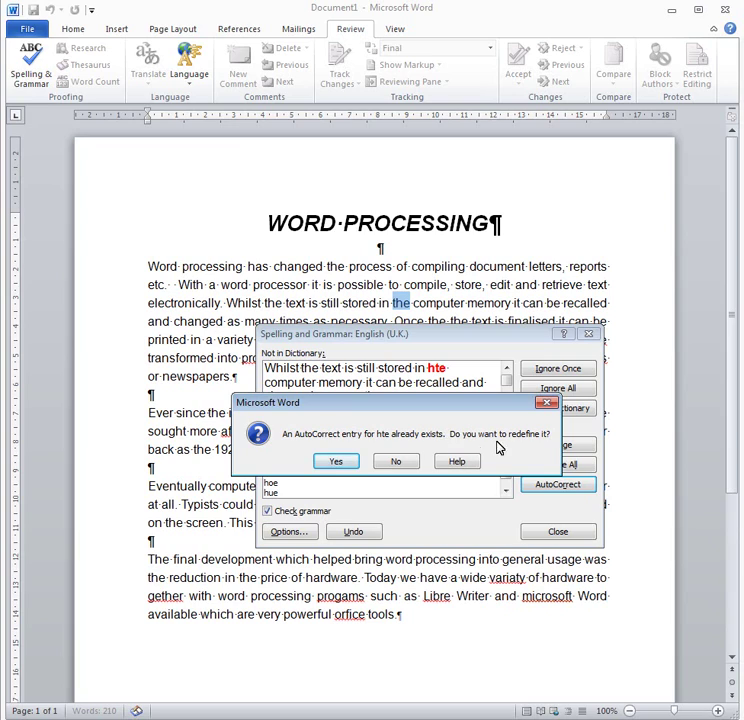
click(395, 465)
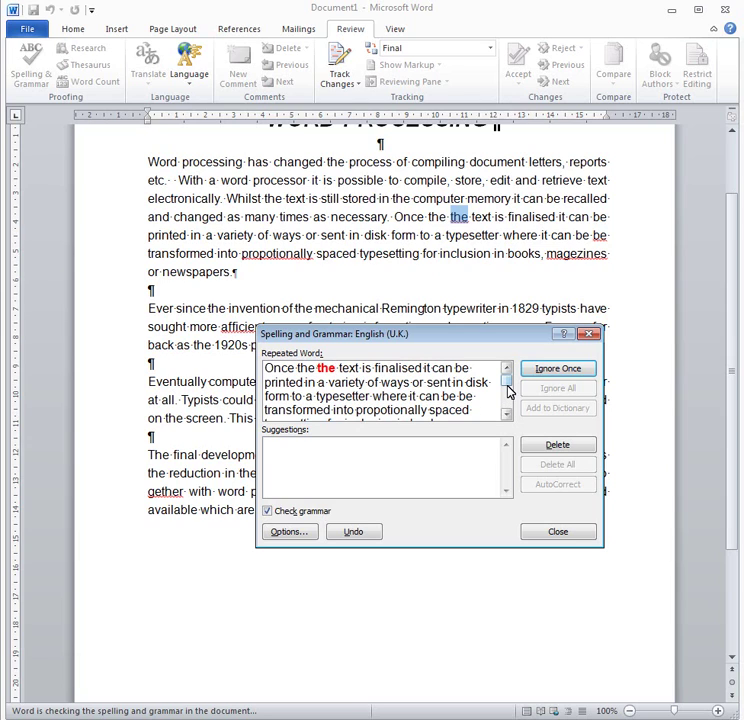
Step: Delete the repeated 'the' and 'be', and change 'propotionally' to 'proportionally'
mouse_move(506, 387)
mouse_down()
mouse_move(510, 397)
mouse_move(515, 380)
mouse_up()
click(557, 445)
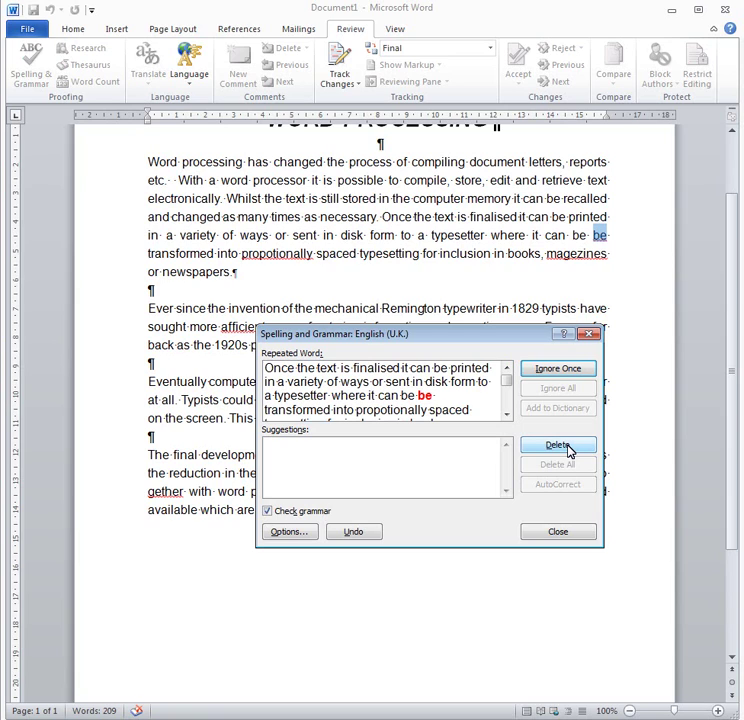
click(557, 445)
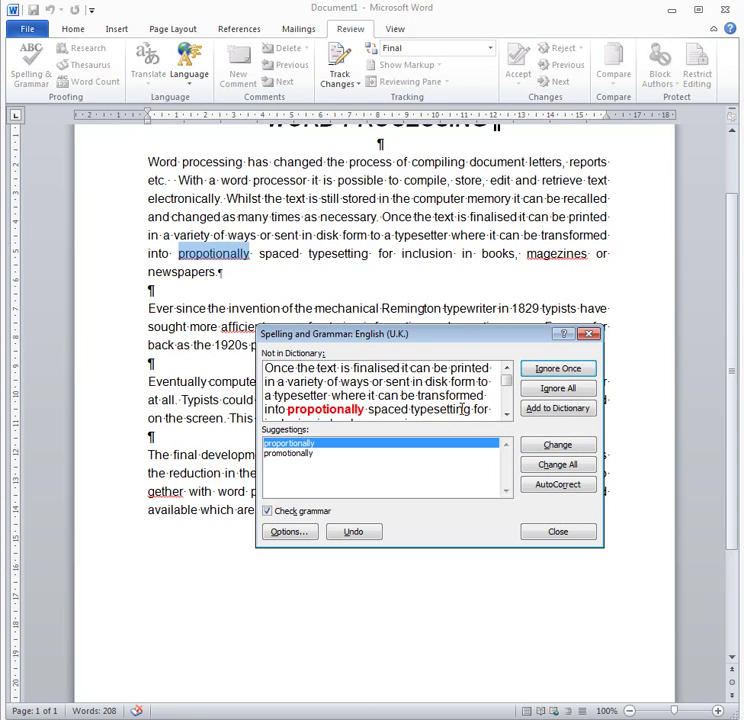
click(356, 410)
click(567, 452)
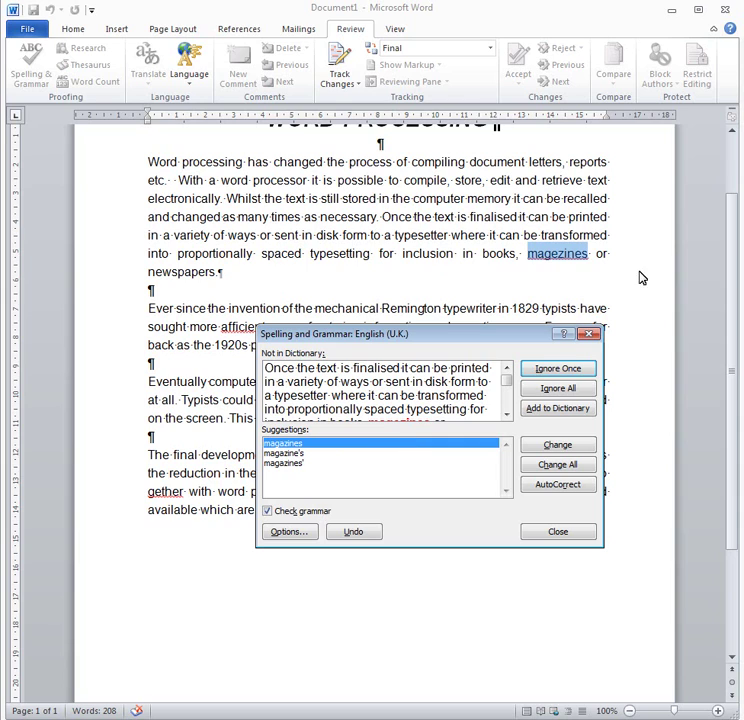
Step: Accept corrections to magazines, efficient, correcting, necessary and significant
click(568, 451)
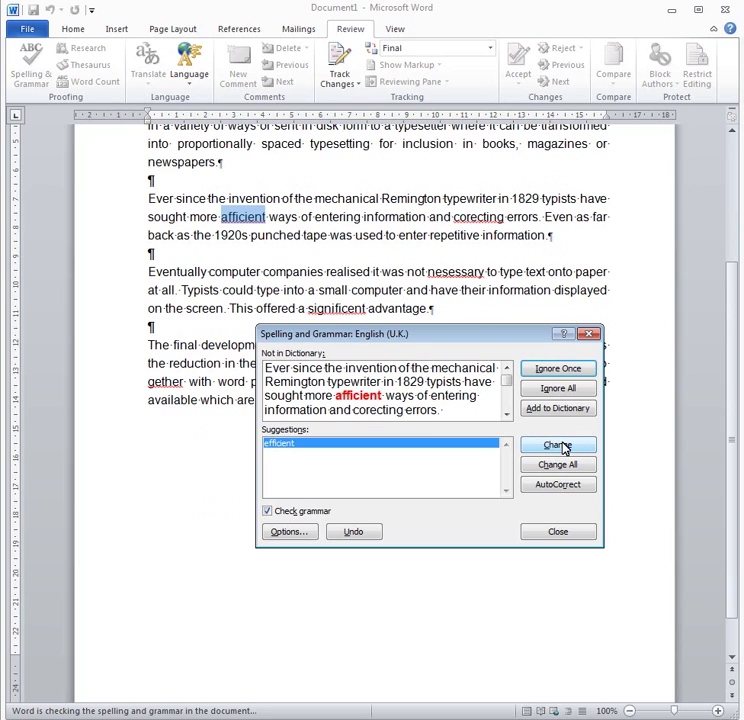
click(563, 448)
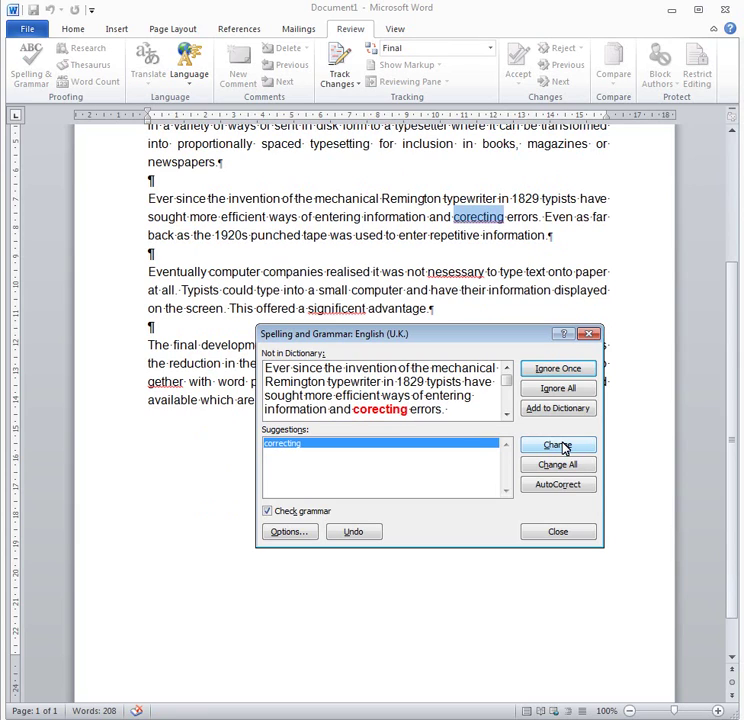
click(564, 448)
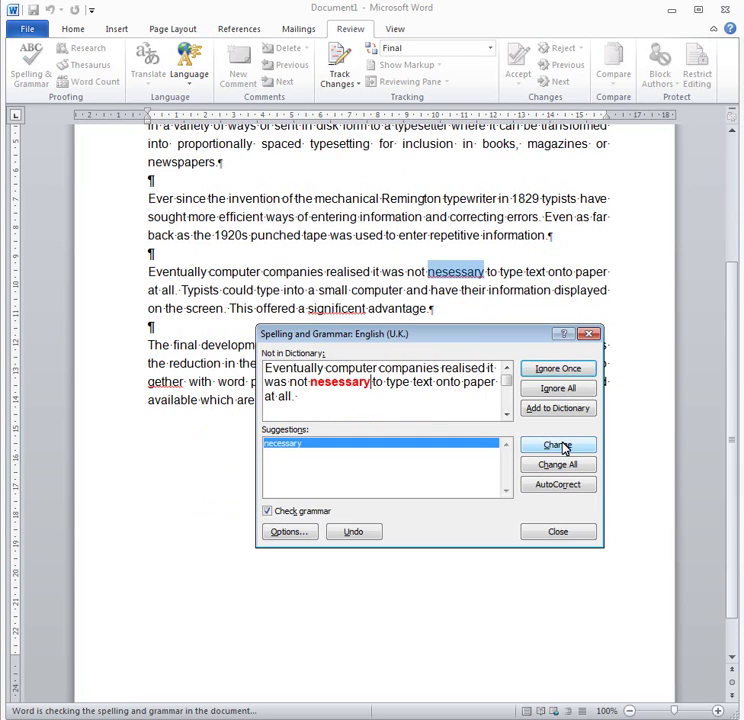
click(563, 447)
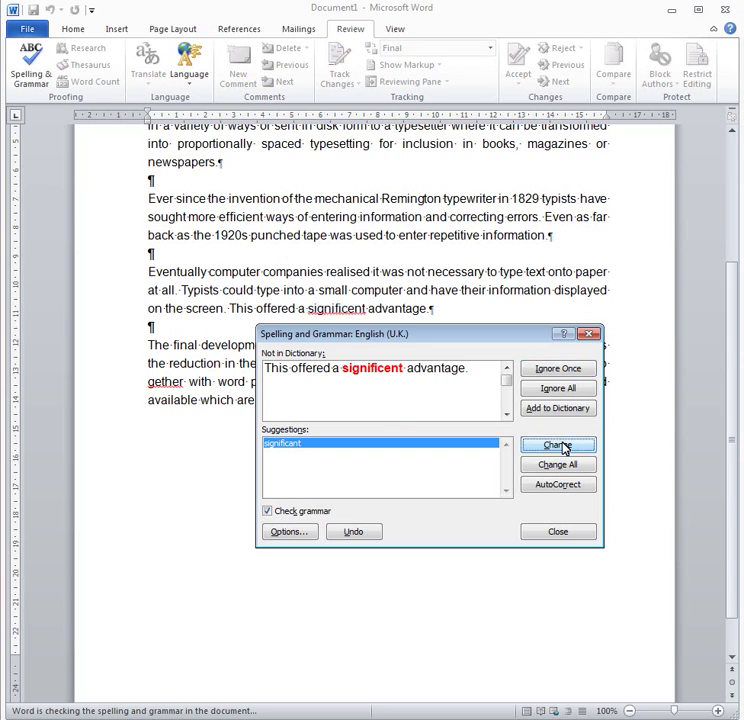
click(564, 448)
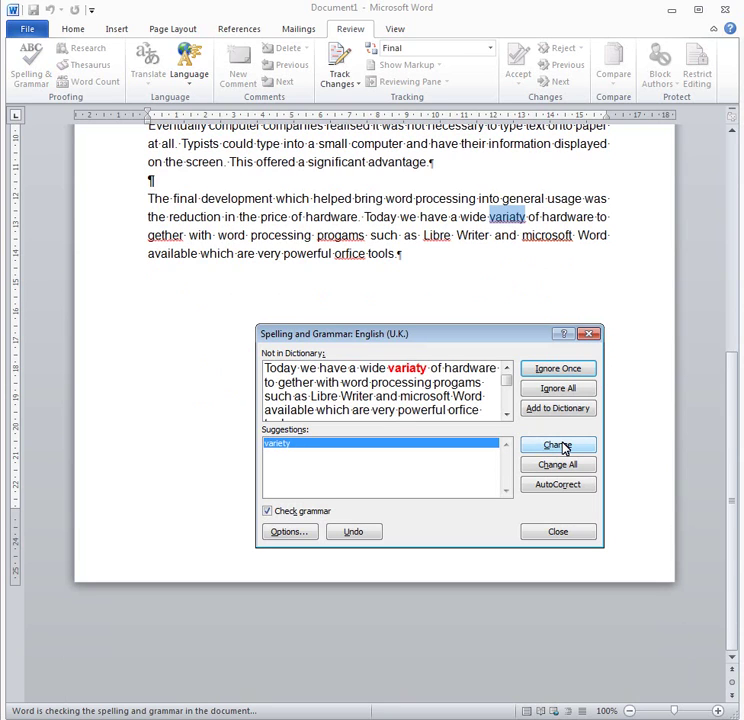
Step: Correct 'variaty' to 'variety', then remove the space so 'to gether' becomes 'together'
click(563, 447)
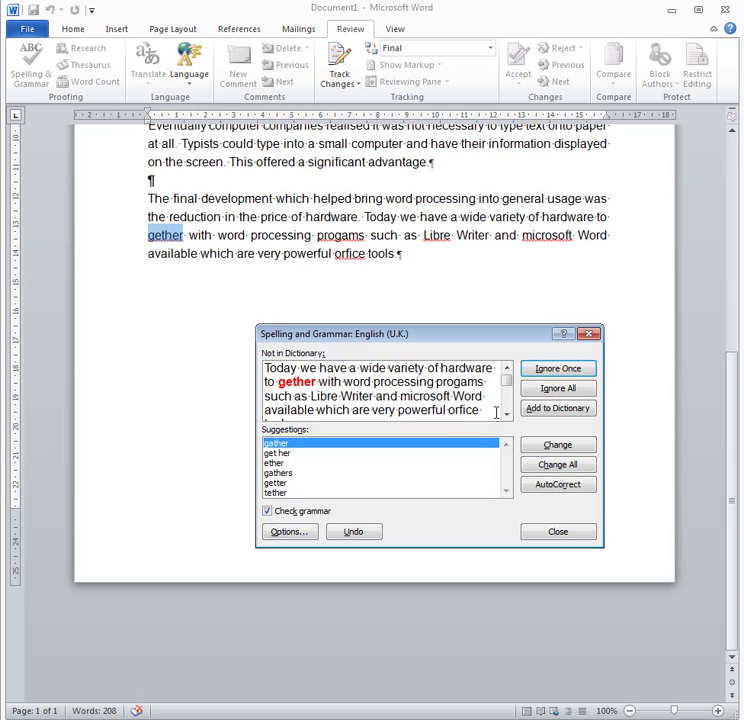
key(BackSpace)
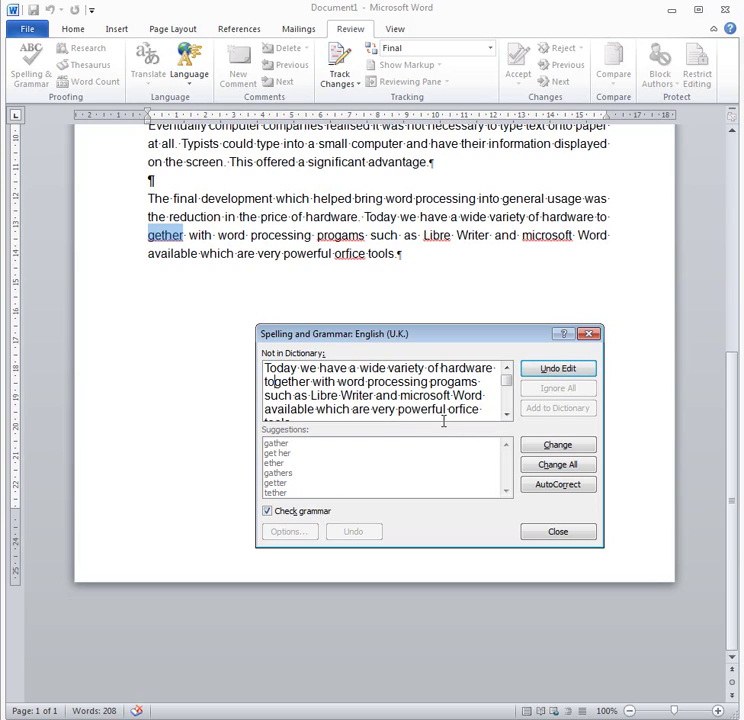
click(563, 446)
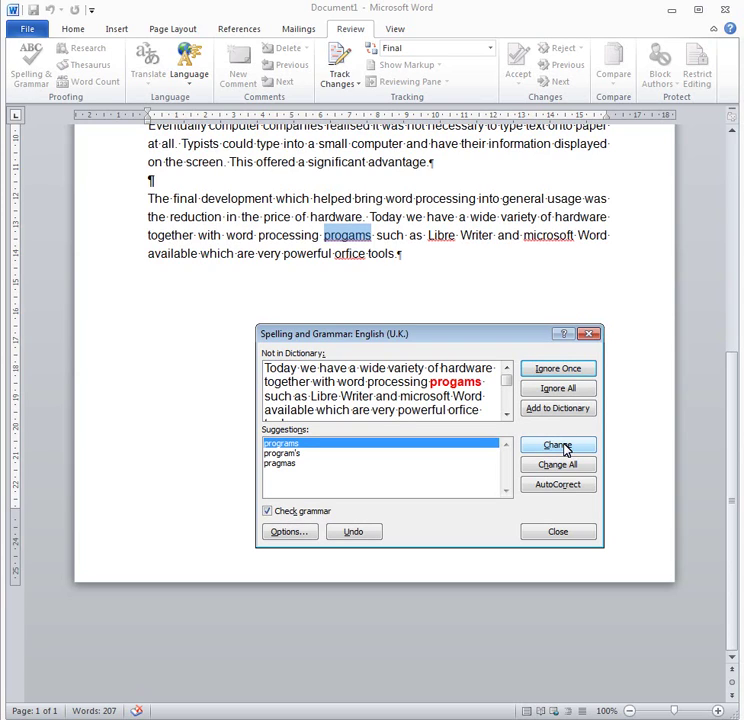
Step: Fix 'progams', 'microsoft' and 'orfice' to programs, Microsoft and office; add 'Libre' to the dictionary
click(557, 445)
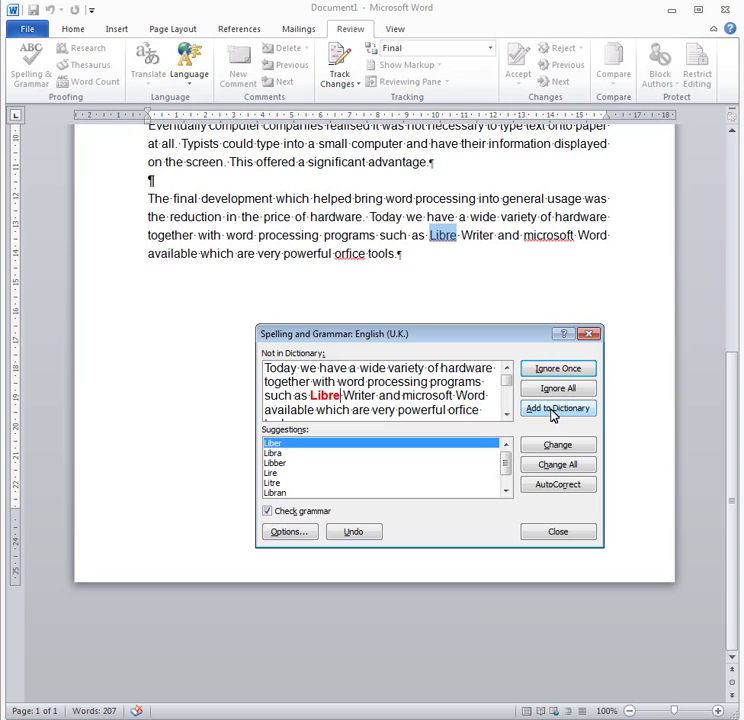
click(556, 411)
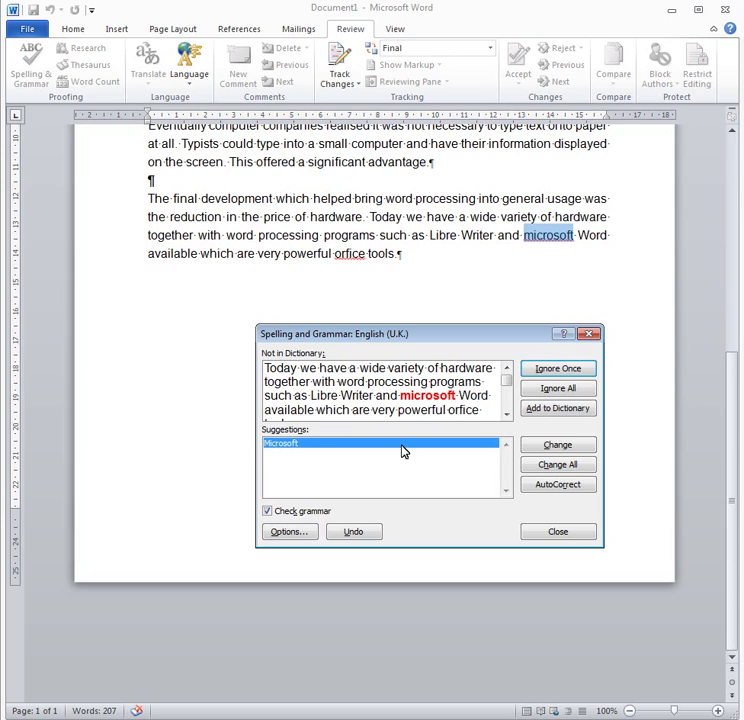
click(558, 445)
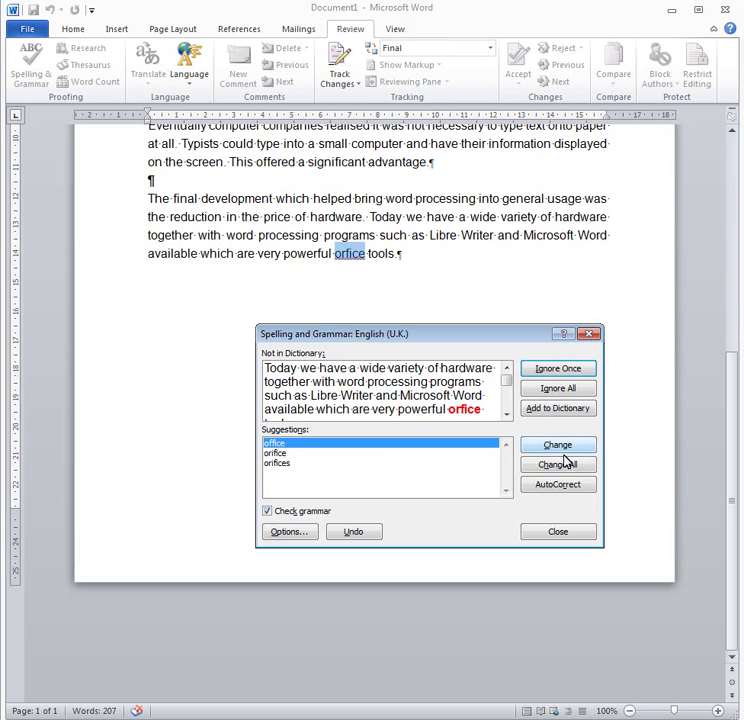
click(558, 445)
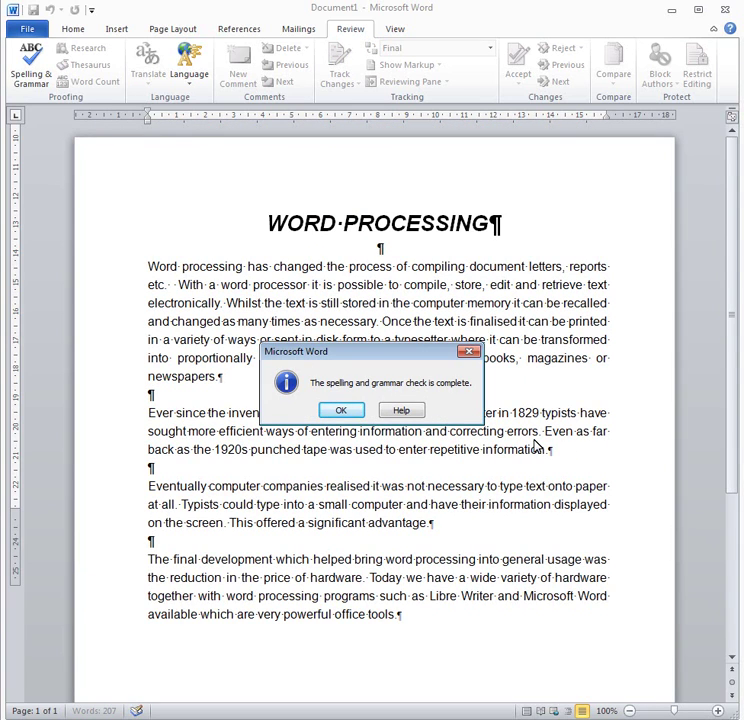
Step: Close the completion message and add a comma so the text reads 'compiling document, letters'
click(337, 411)
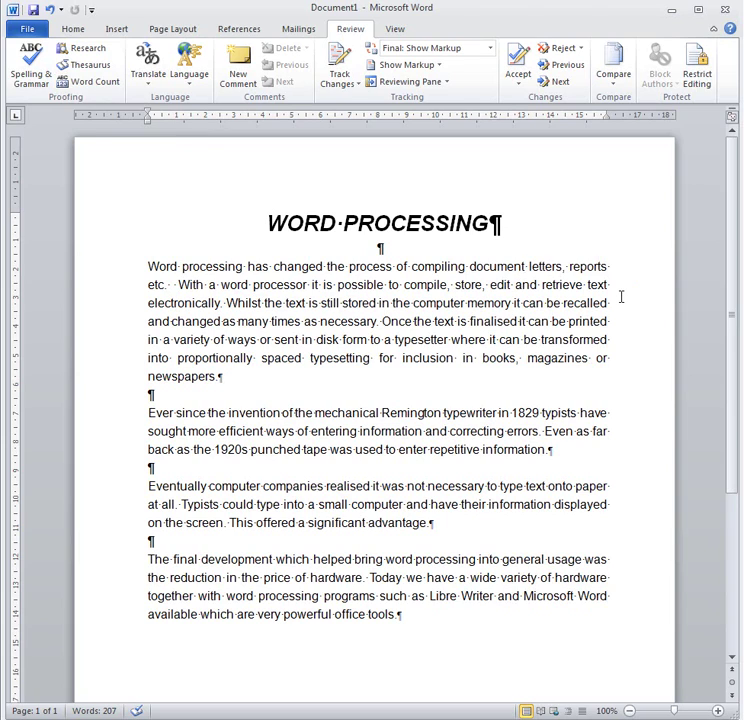
text(,)
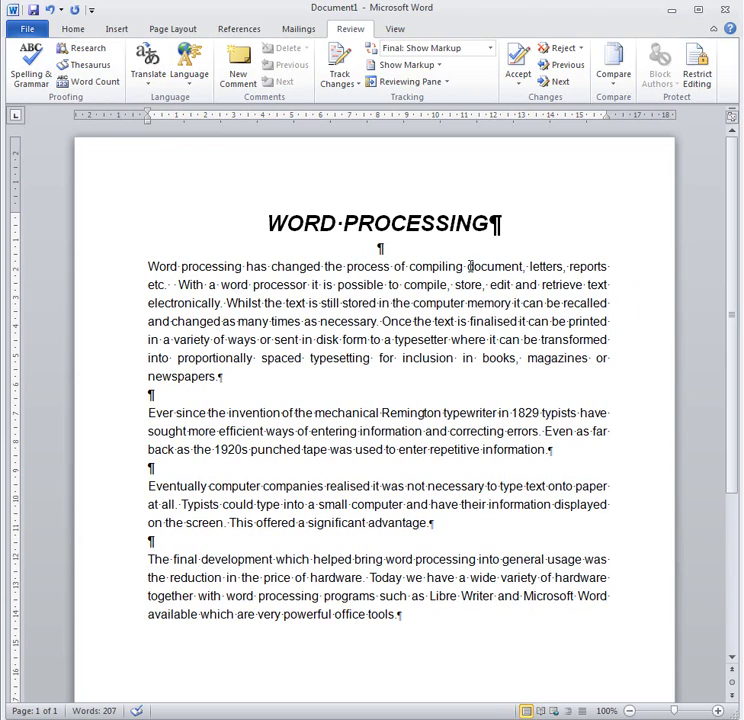
Step: Look up 'document' from the first paragraph in the Thesaurus to list synonyms like text, file and paper
drag(469, 266, 497, 267)
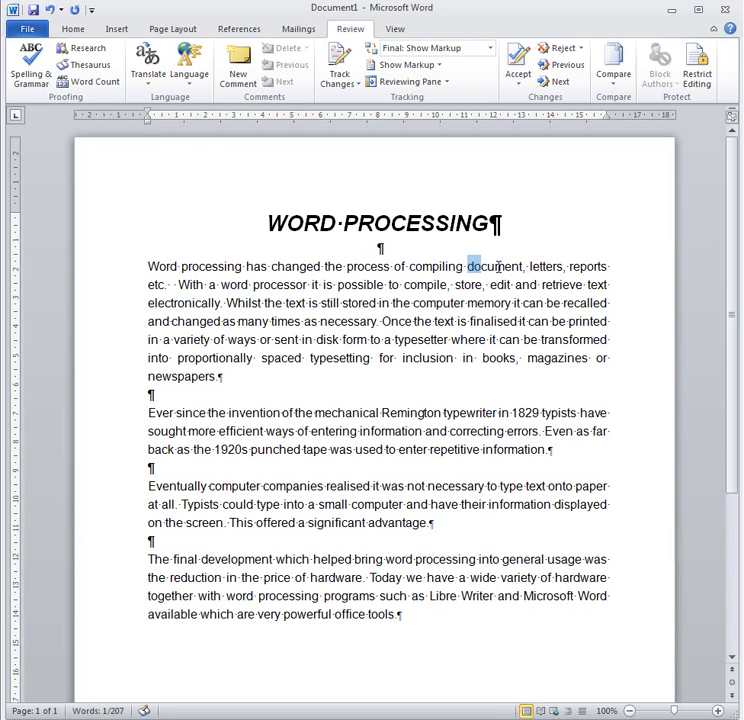
click(496, 266)
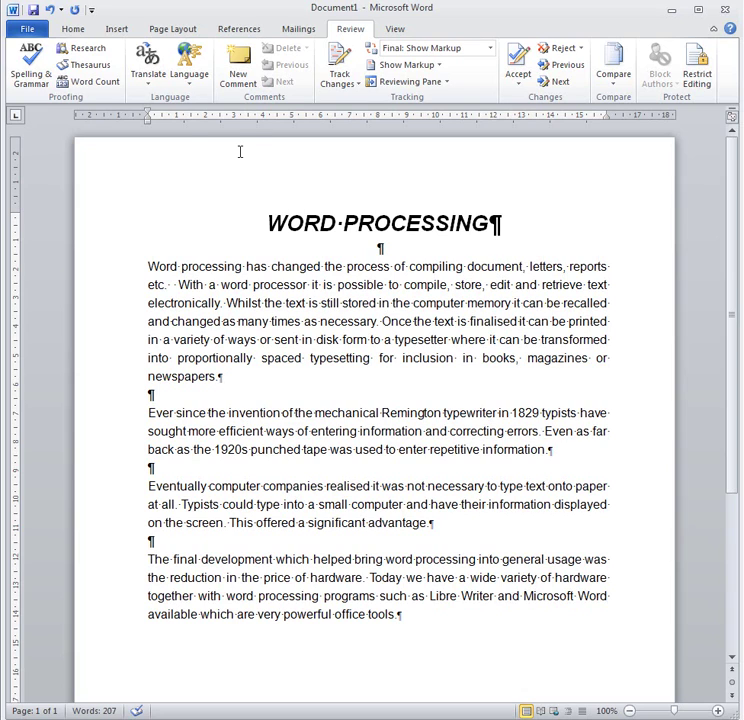
click(72, 68)
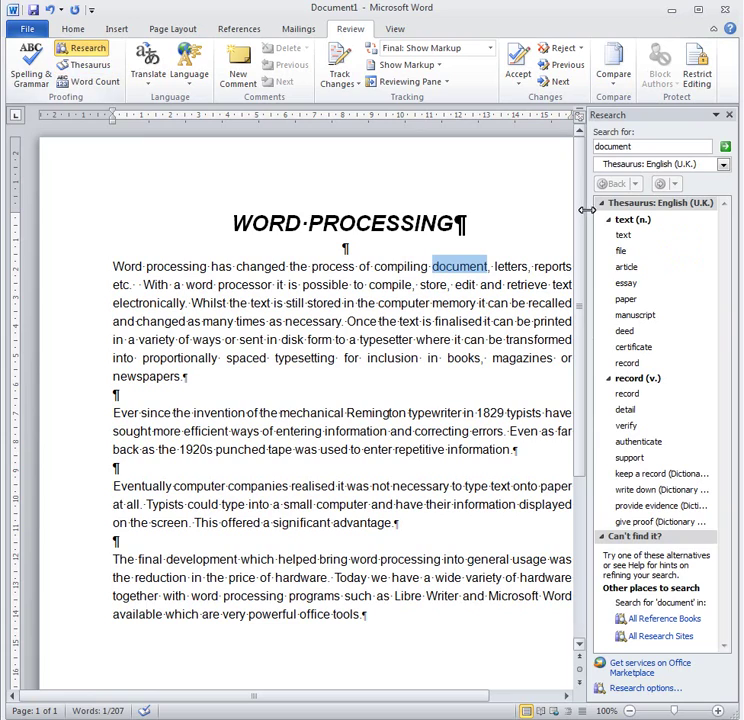